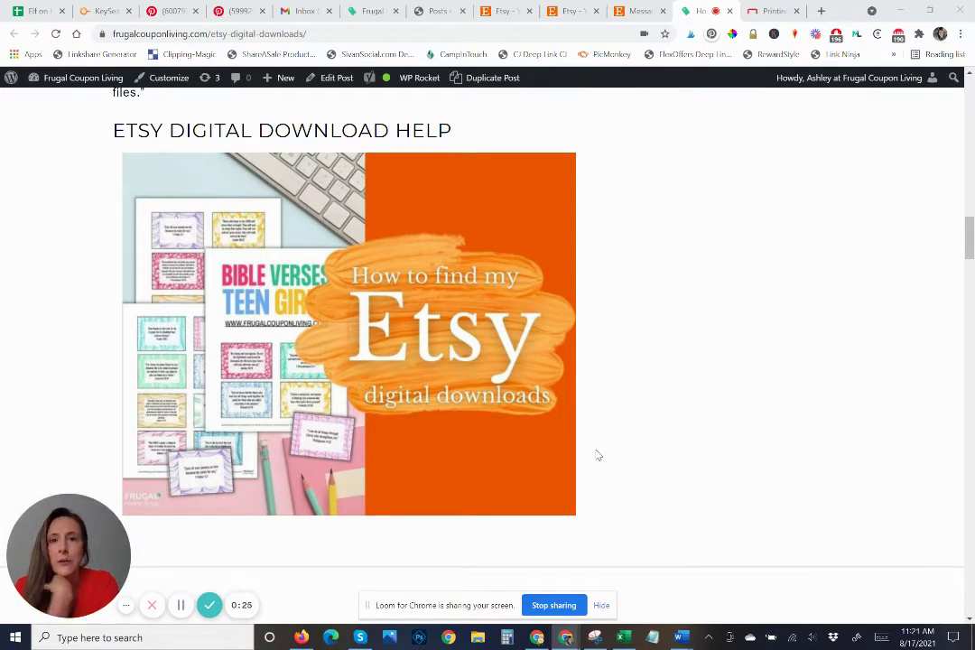
- Open the download files for the Theodore Roosevelt 'Comparison is the Thief of Joy' order in Etsy Purchases
{"action": "mouse_move", "coordinate": [165, 497]}
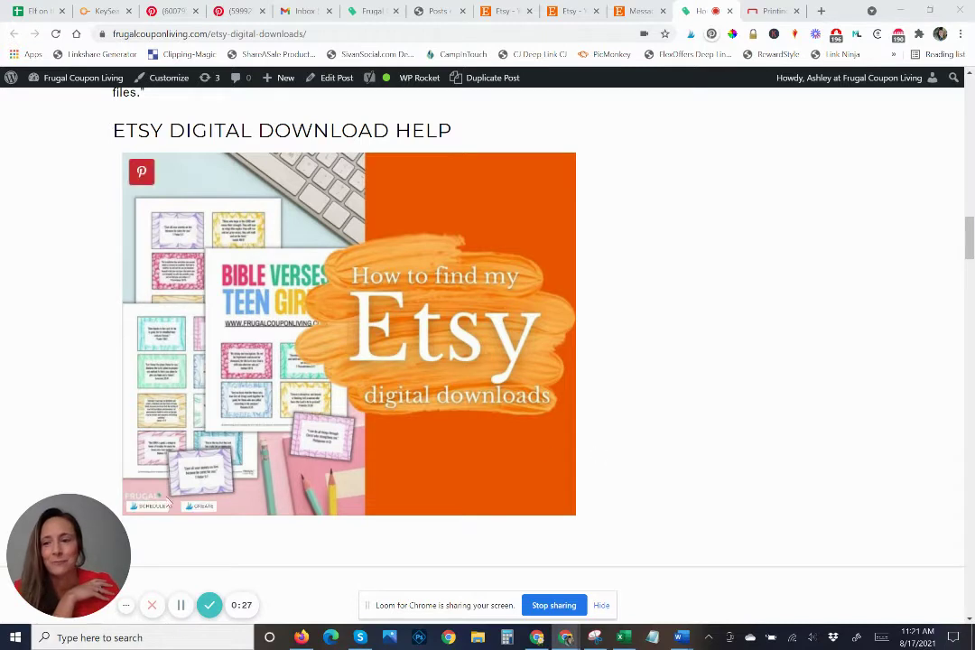
{"action": "left_click", "coordinate": [23, 510]}
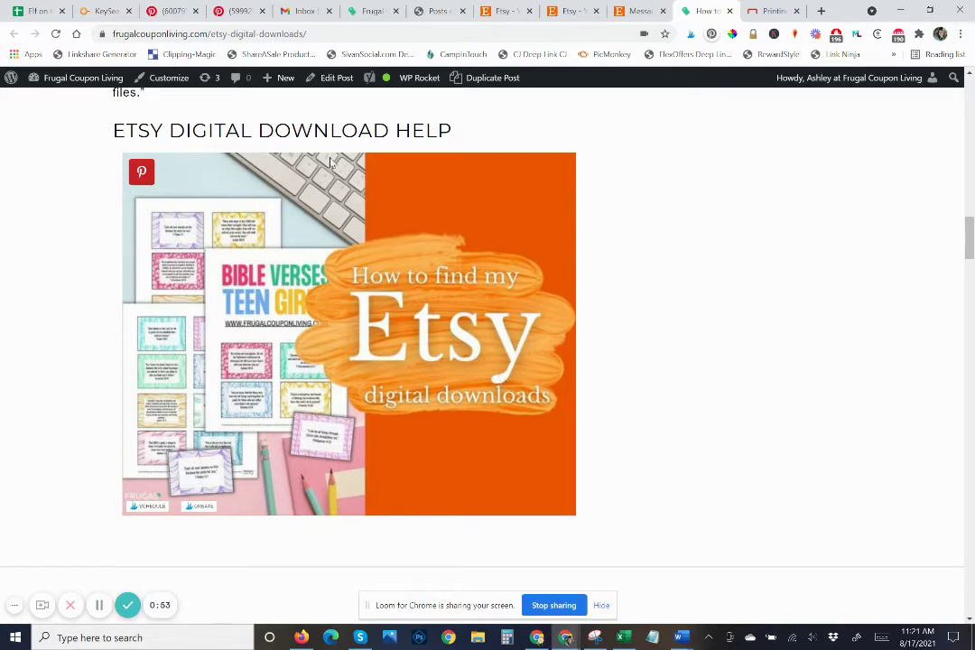
{"action": "left_click", "coordinate": [501, 10]}
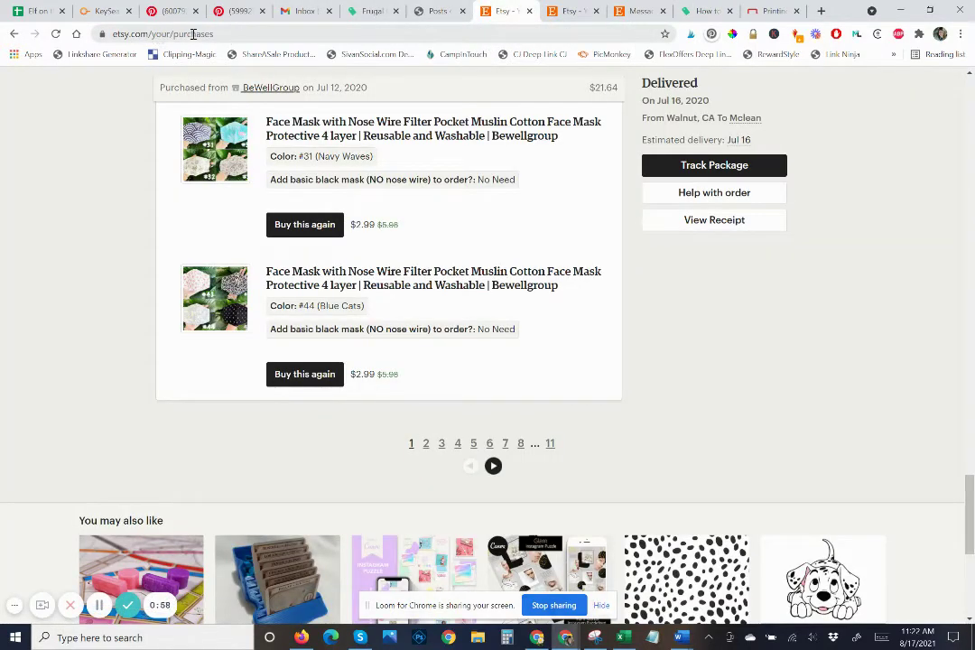
{"action": "left_click", "coordinate": [690, 9]}
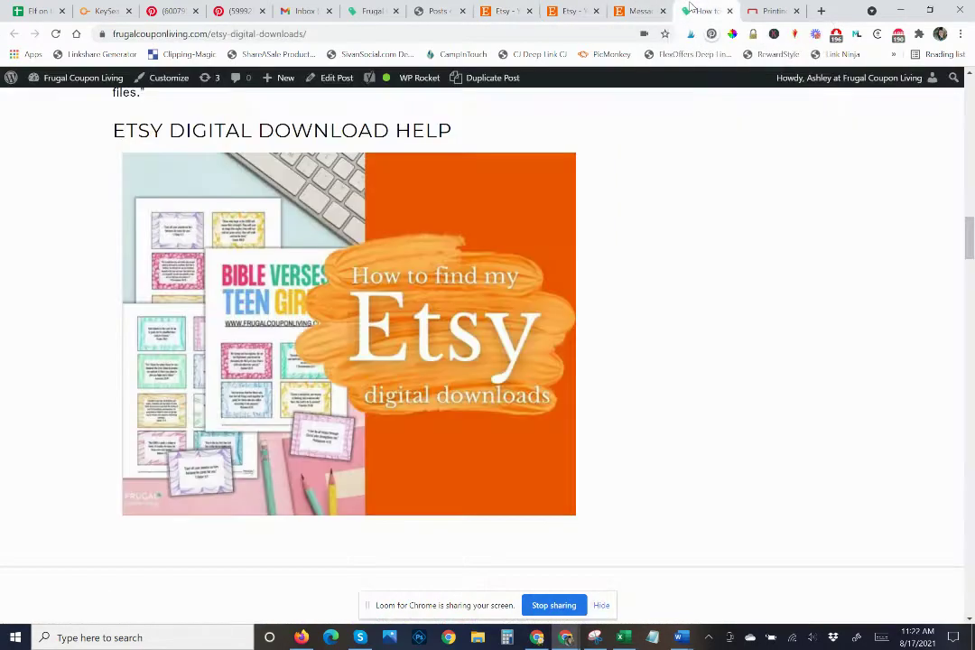
{"action": "left_click", "coordinate": [585, 7]}
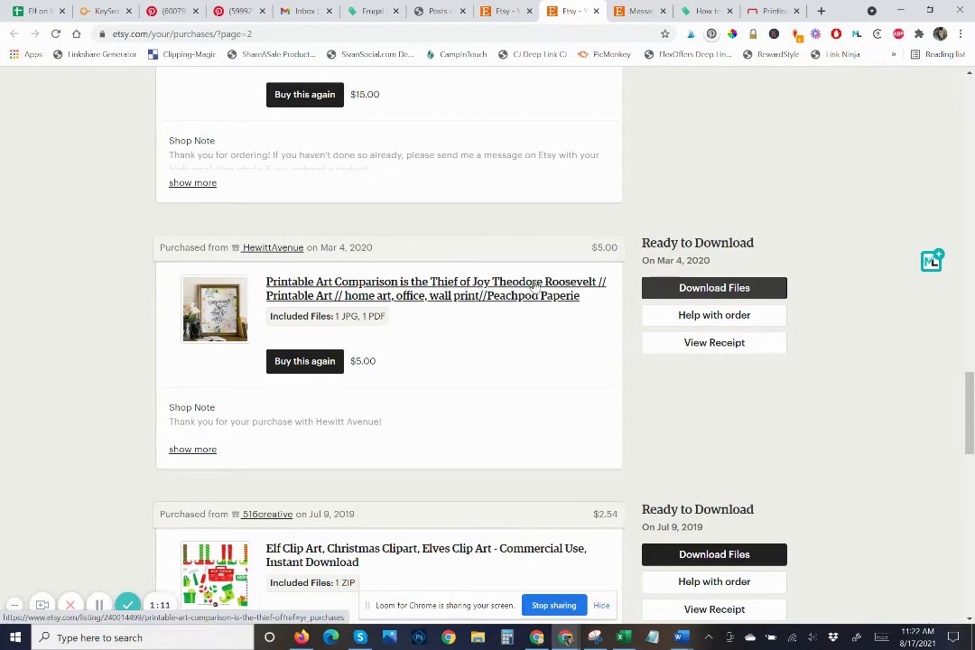
{"action": "left_click", "coordinate": [669, 287]}
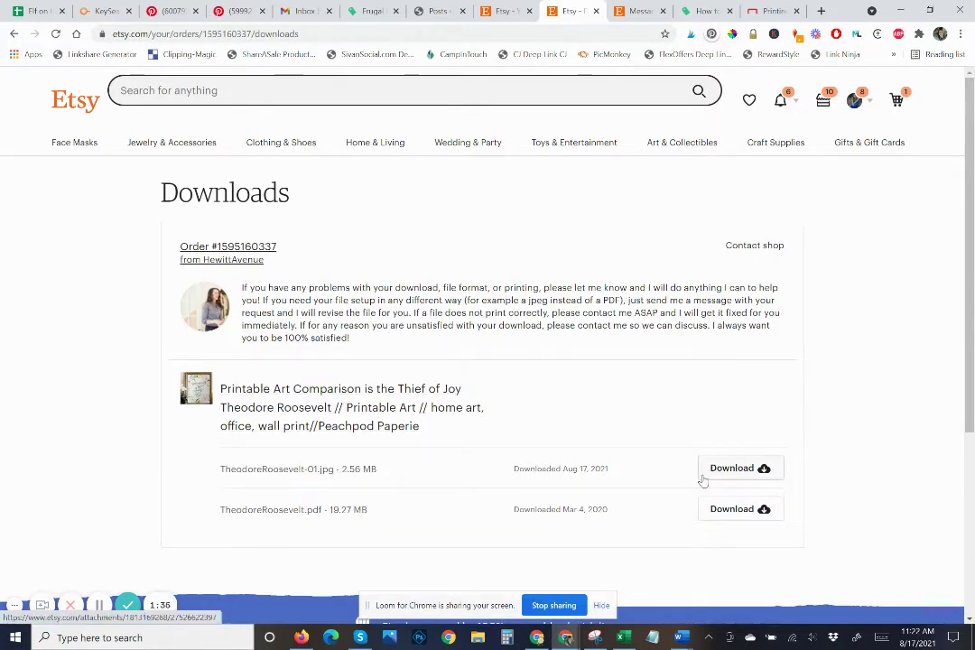
- Download TheodoreRoosevelt.pdf, open it in a tab, then return to the How to Print Etsy Digital Downloads post
{"action": "left_click", "coordinate": [714, 511]}
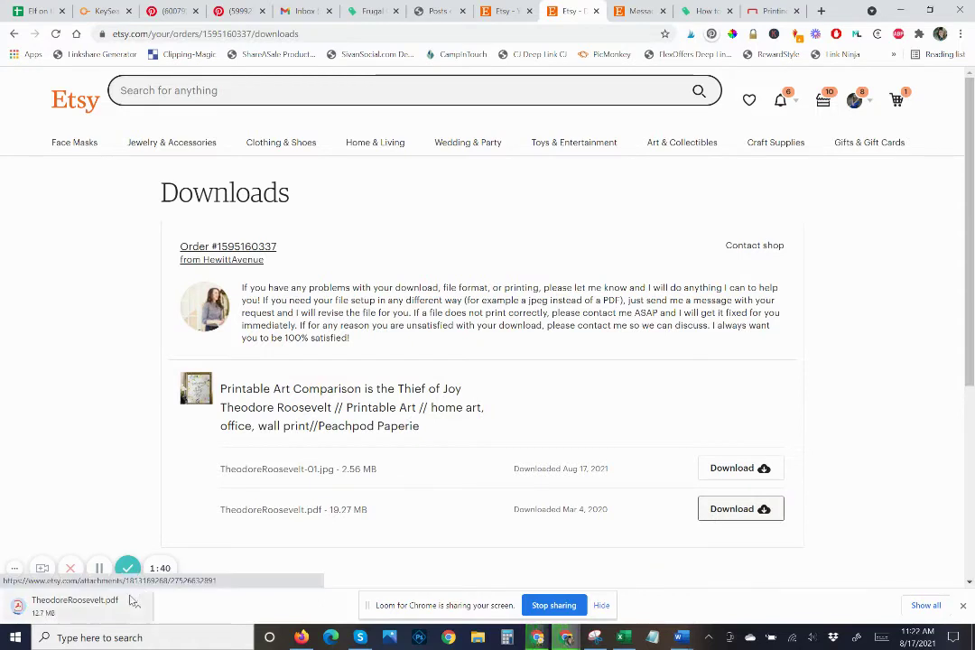
{"action": "left_click", "coordinate": [93, 613]}
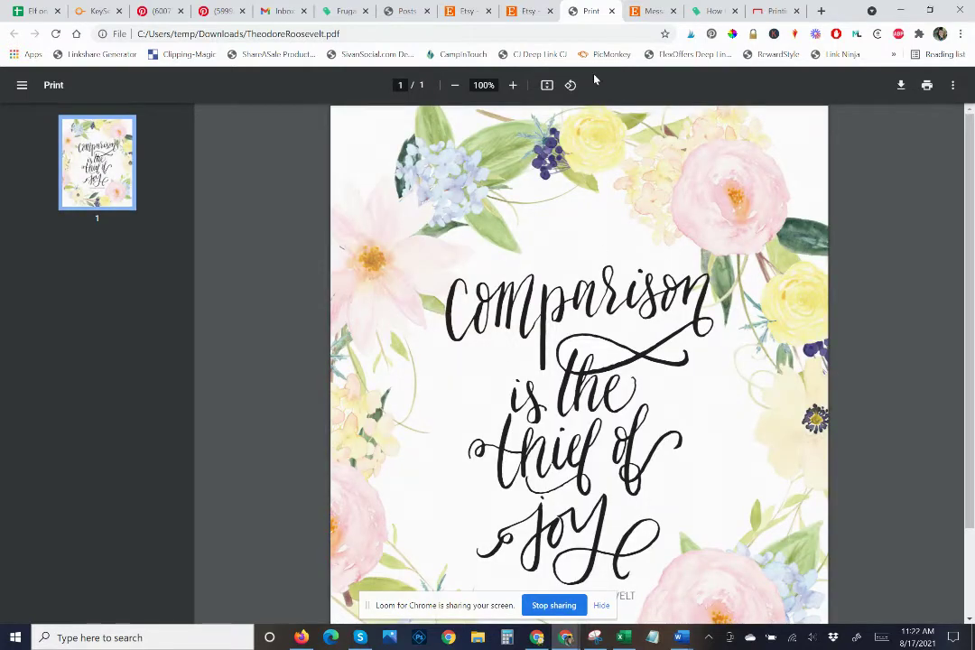
{"action": "left_click", "coordinate": [718, 9]}
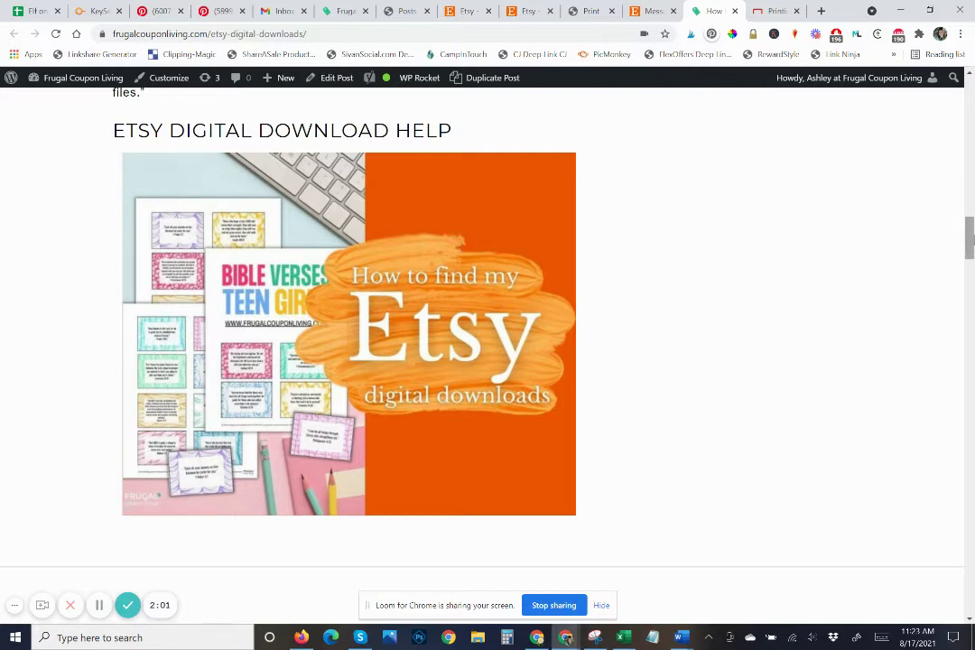
- Scroll through the Frugal Coupon Living post about printing Etsy digital downloads
{"action": "mouse_move", "coordinate": [970, 236]}
{"action": "left_mouse_down"}
{"action": "mouse_move", "coordinate": [969, 342]}
{"action": "mouse_move", "coordinate": [966, 240]}
{"action": "left_mouse_up"}
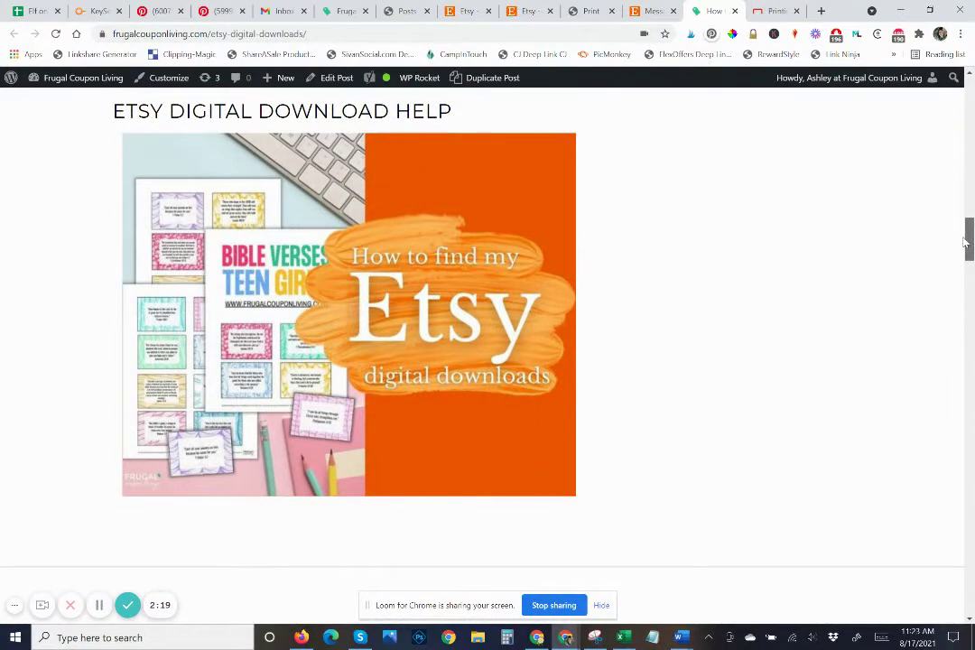
{"action": "left_click_drag", "start_coordinate": [966, 241], "coordinate": [966, 237]}
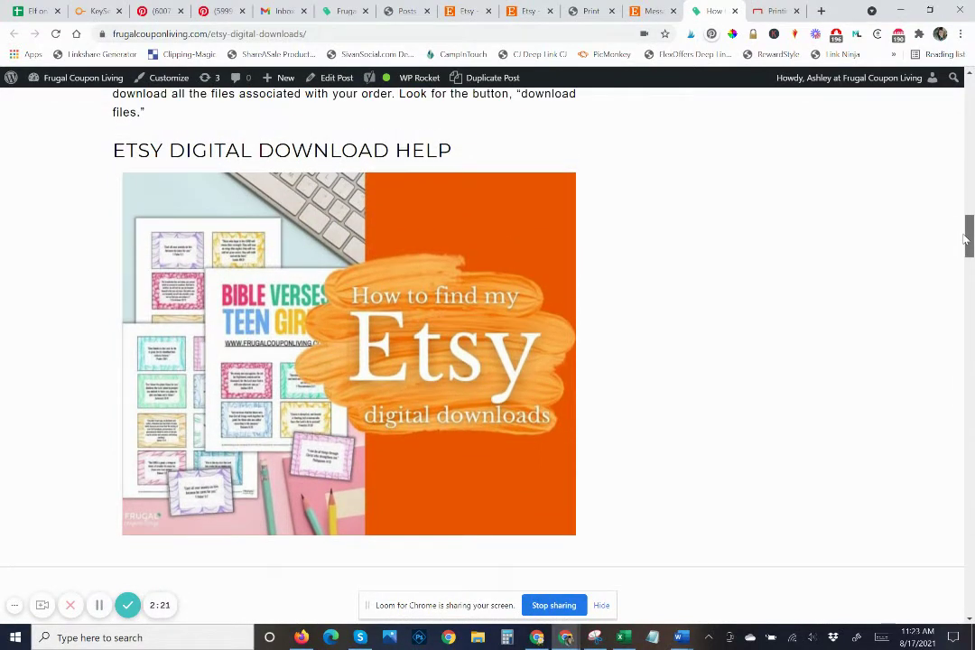
- Check the Etsy downloads, purchases and messages tabs, then scroll to the top of the blog post
{"action": "left_click", "coordinate": [533, 10]}
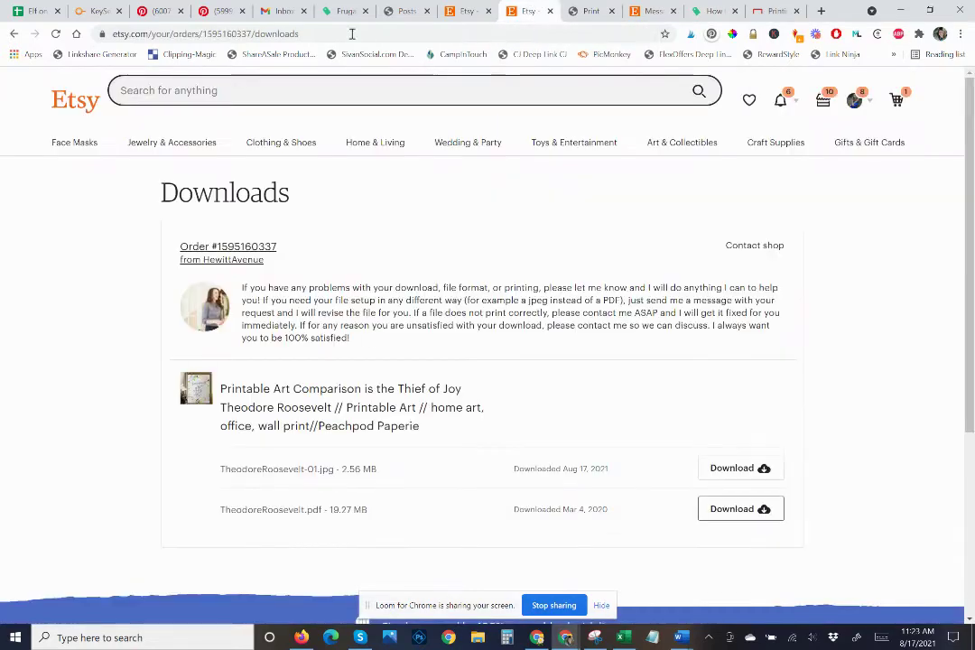
{"action": "left_click", "coordinate": [467, 10]}
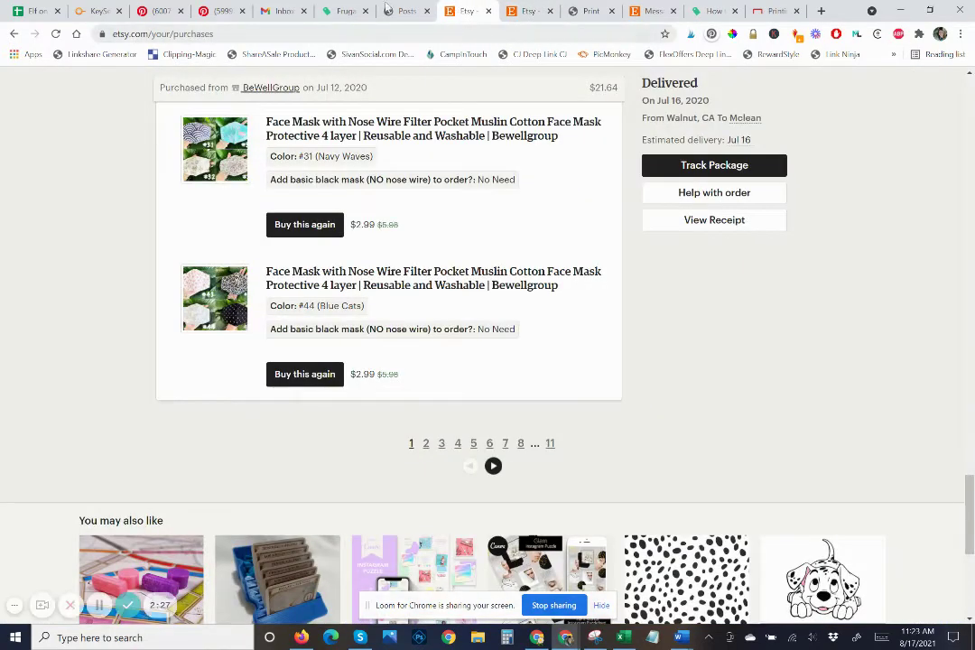
{"action": "left_click", "coordinate": [650, 10]}
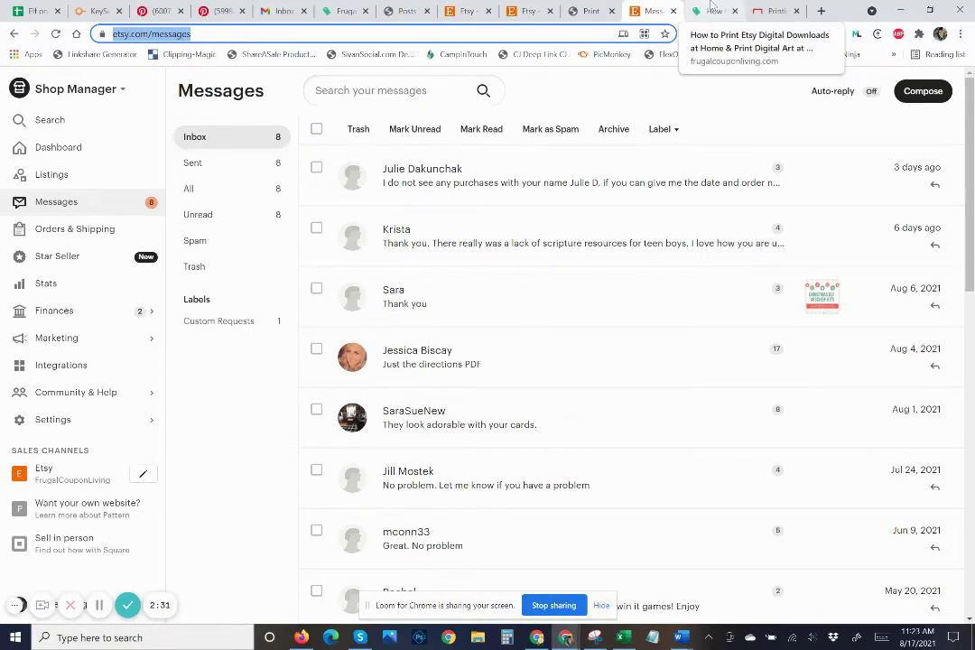
{"action": "left_click", "coordinate": [712, 10]}
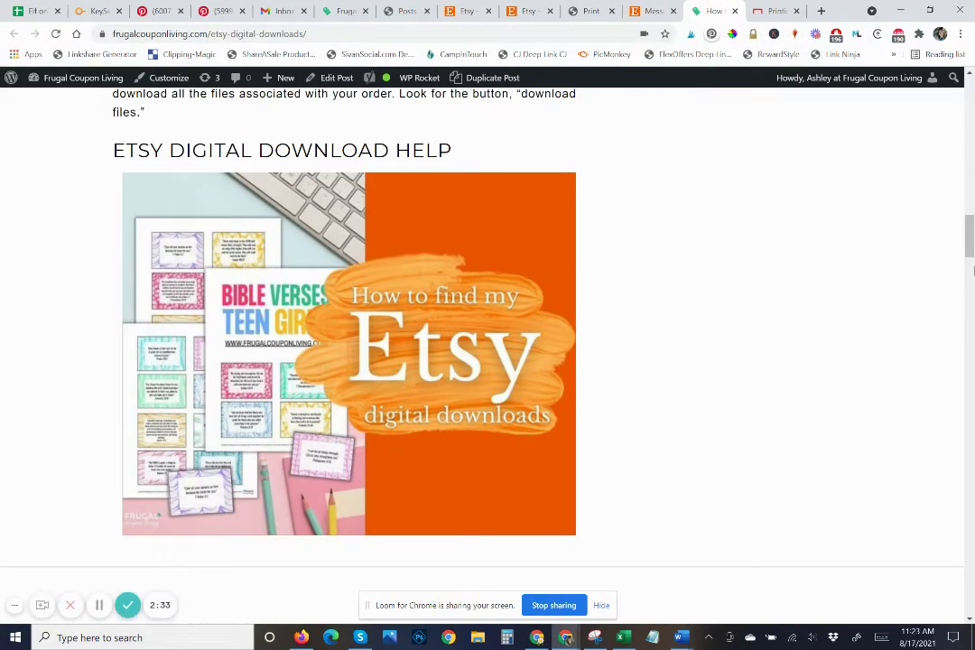
{"action": "left_click_drag", "start_coordinate": [968, 242], "coordinate": [943, 121]}
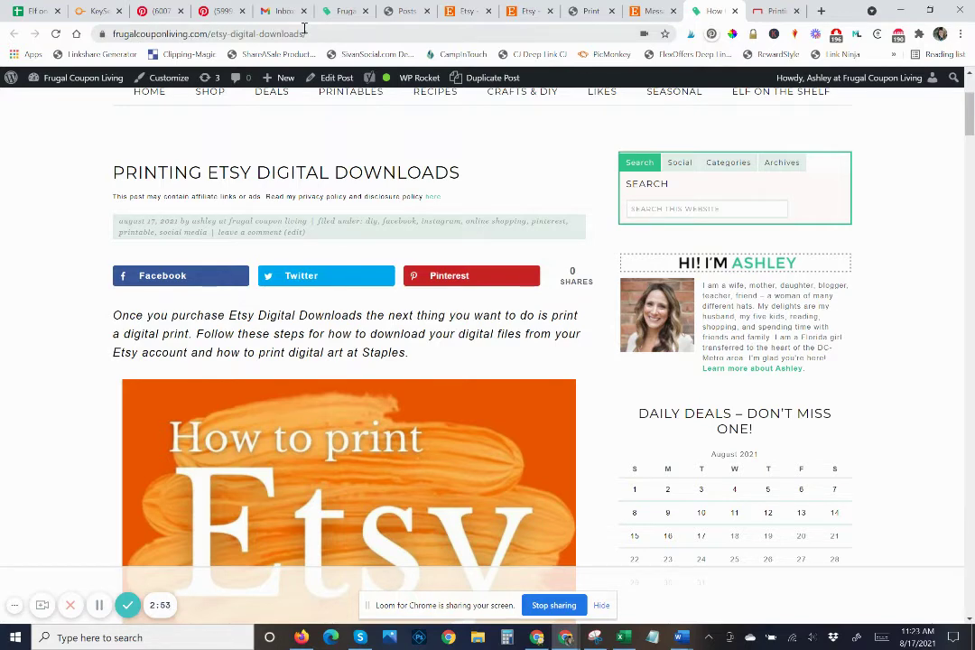
- Scroll through the TheodoreRoosevelt.pdf quote print in the PDF viewer, then switch to the Staples printing tab
{"action": "left_click", "coordinate": [588, 11]}
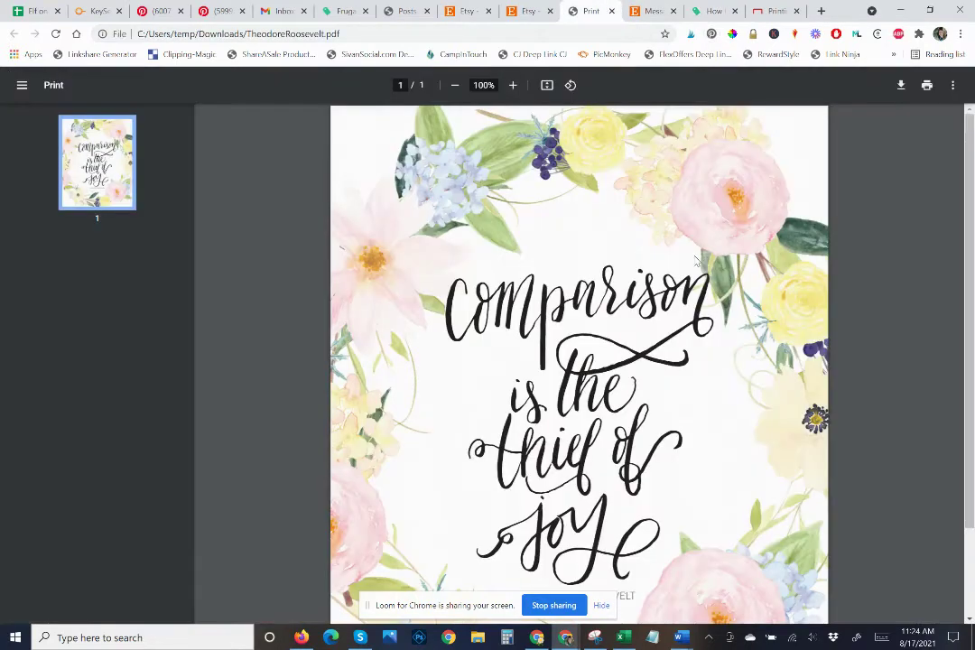
{"action": "left_click_drag", "start_coordinate": [970, 180], "coordinate": [971, 211]}
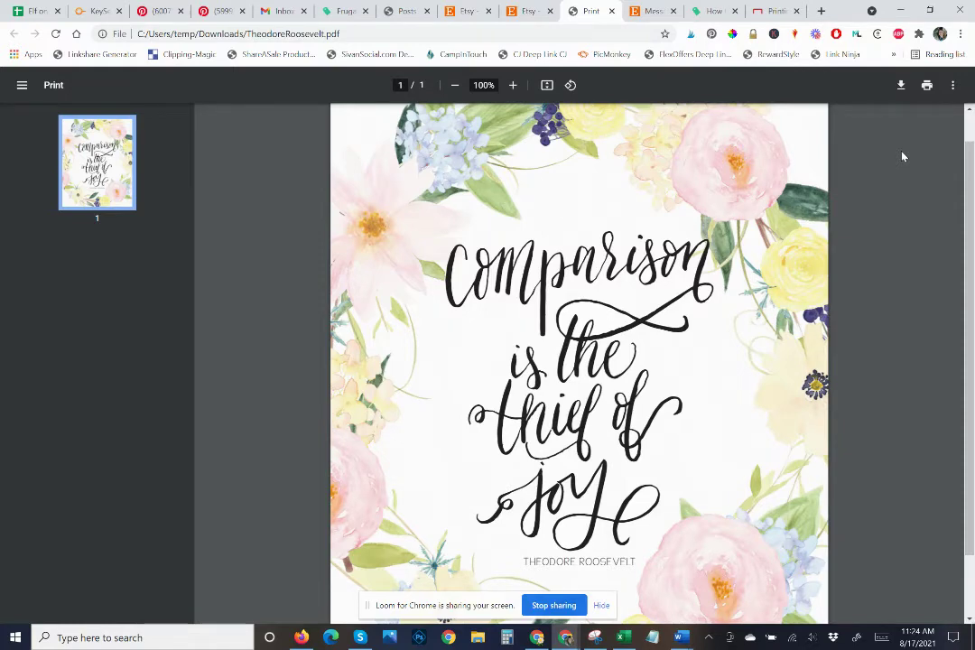
{"action": "left_click_drag", "start_coordinate": [970, 170], "coordinate": [970, 198]}
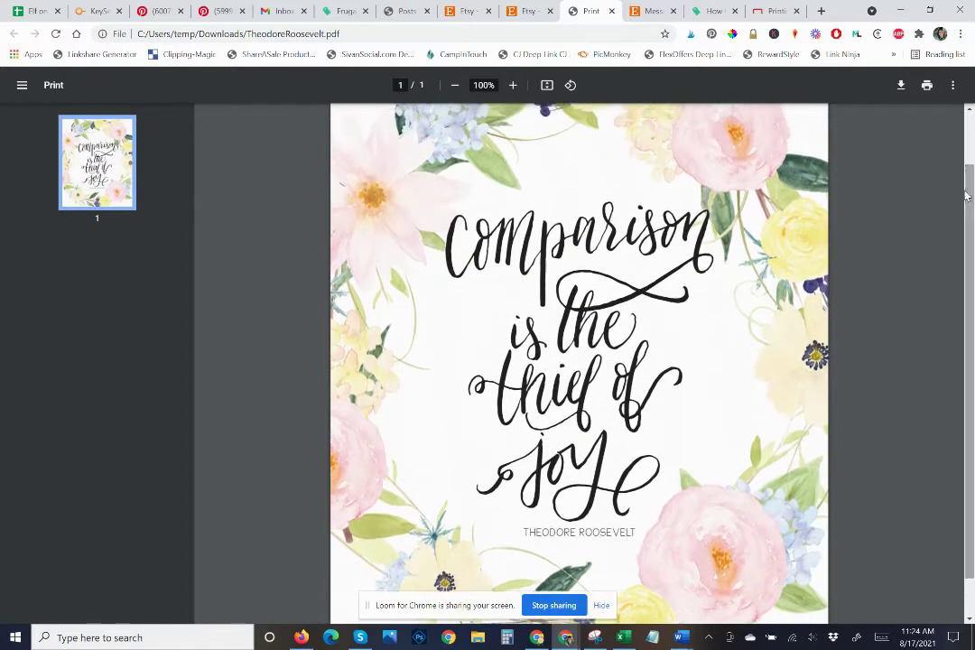
{"action": "left_click", "coordinate": [772, 10]}
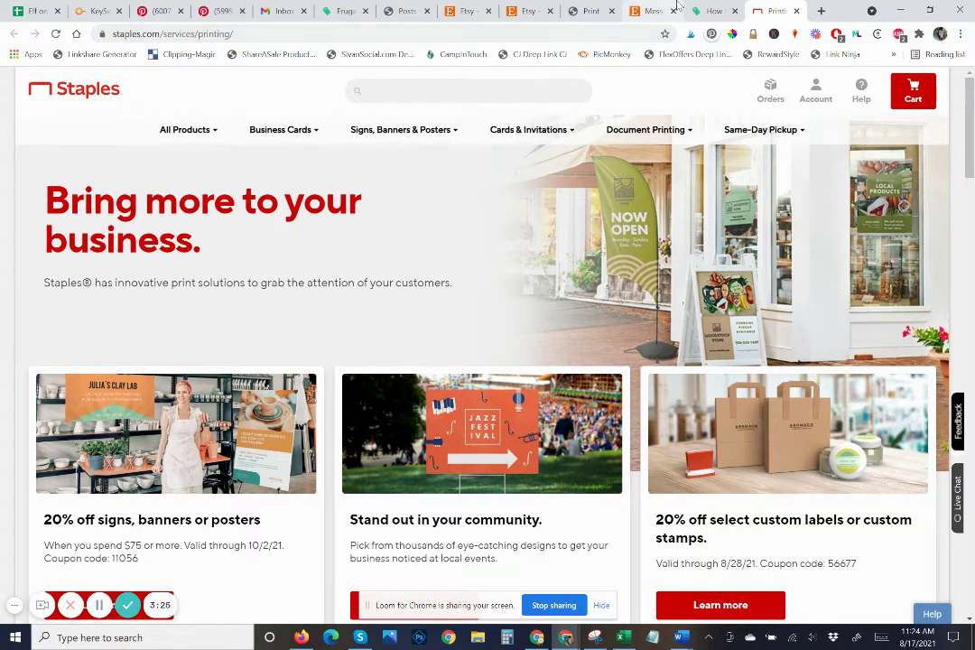
{"action": "left_click", "coordinate": [714, 11]}
{"action": "scroll", "coordinate": [969, 165], "scroll_direction": "down", "scroll_amount": 10}
{"action": "scroll", "coordinate": [969, 165], "scroll_direction": "down", "scroll_amount": 15}
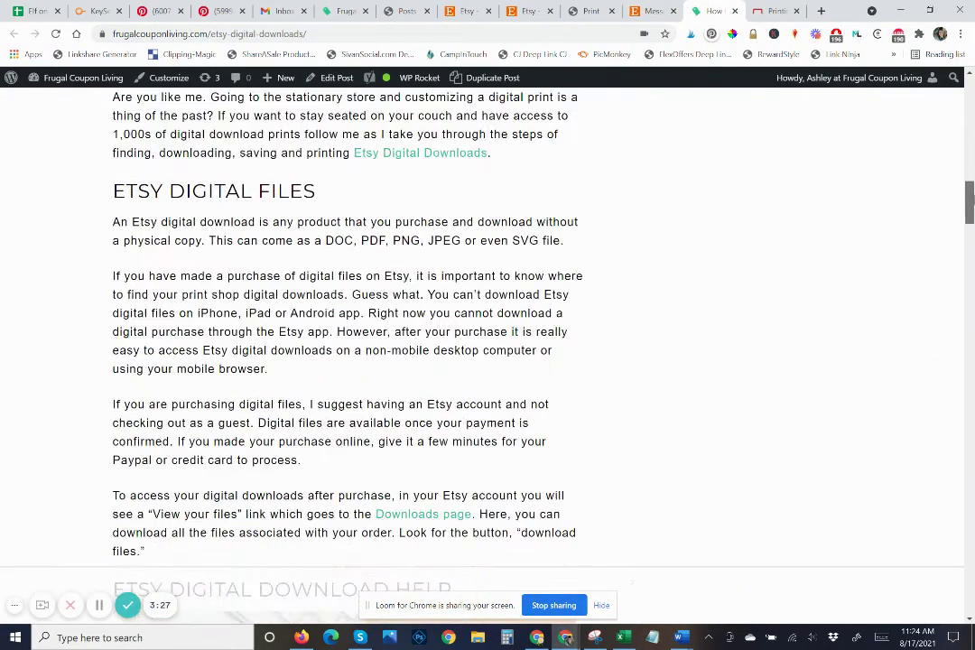
{"action": "scroll", "coordinate": [487, 325], "scroll_direction": "down", "scroll_amount": 8}
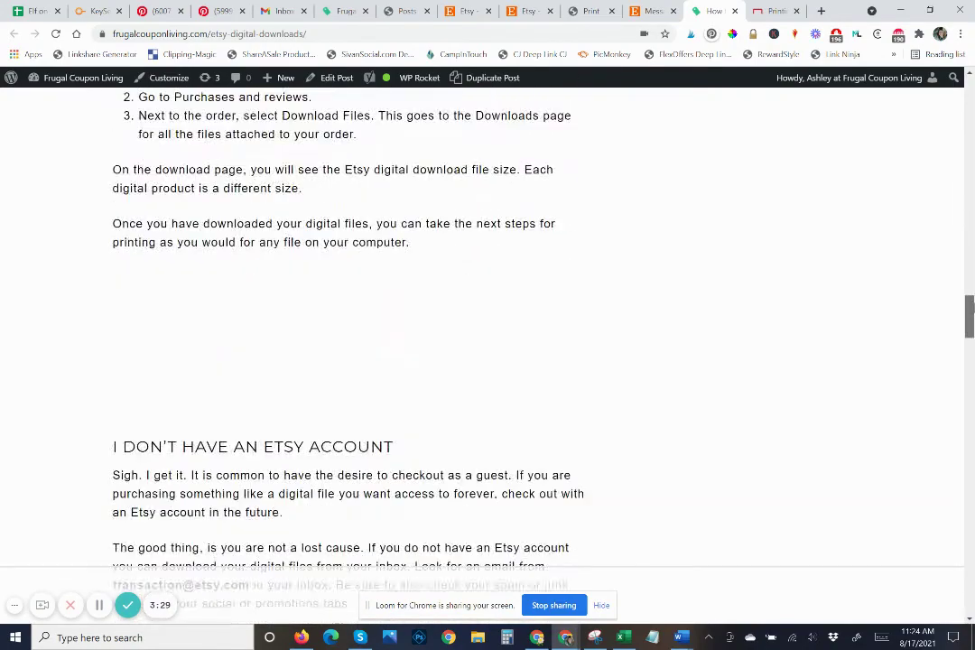
{"action": "scroll", "coordinate": [488, 325], "scroll_direction": "down", "scroll_amount": 5}
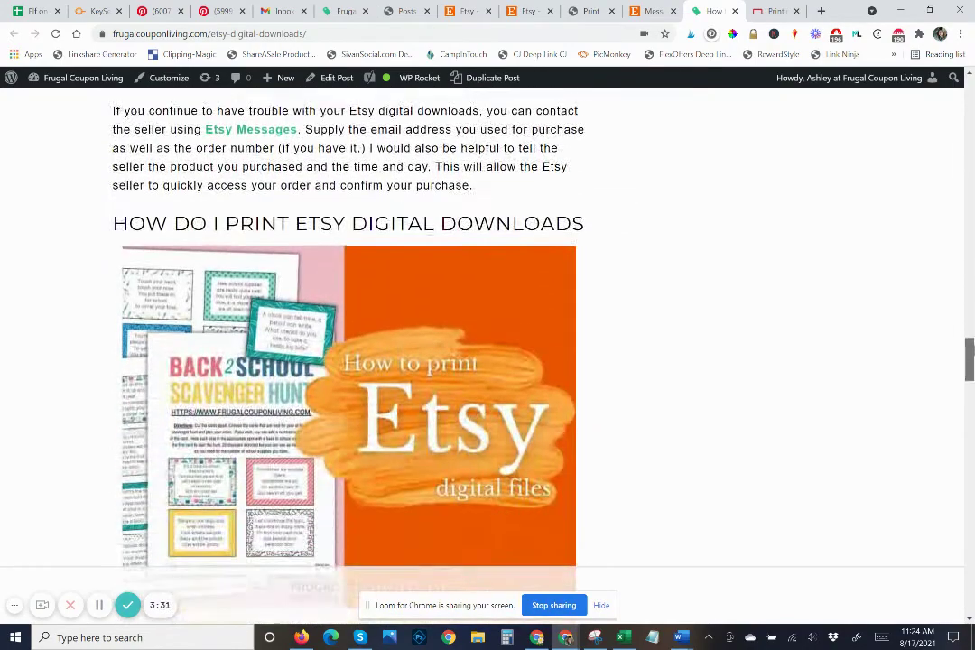
{"action": "scroll", "coordinate": [487, 325], "scroll_direction": "down", "scroll_amount": 5}
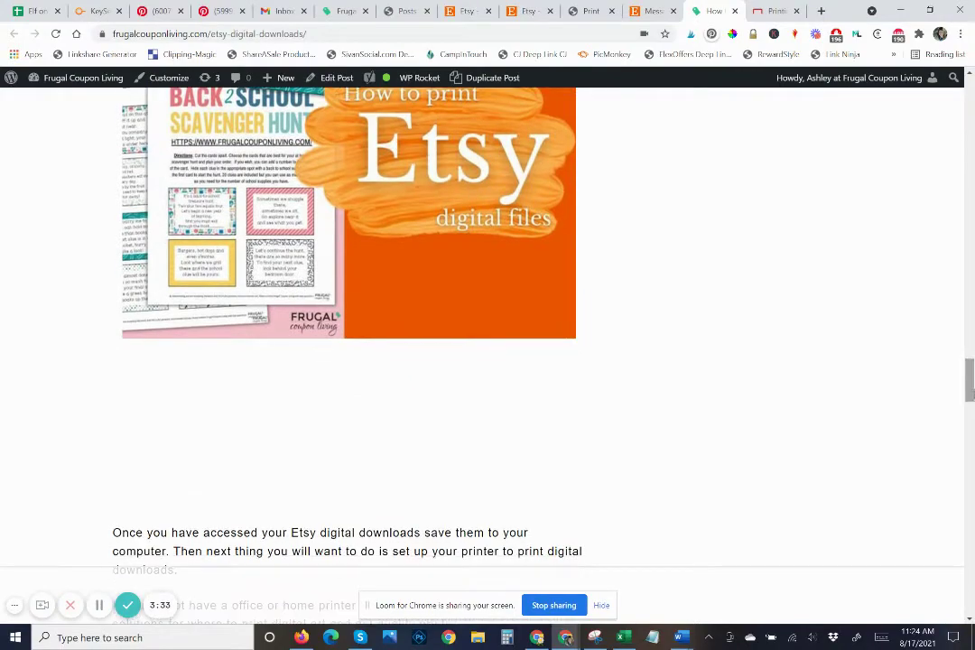
{"action": "scroll", "coordinate": [488, 325], "scroll_direction": "down", "scroll_amount": 7}
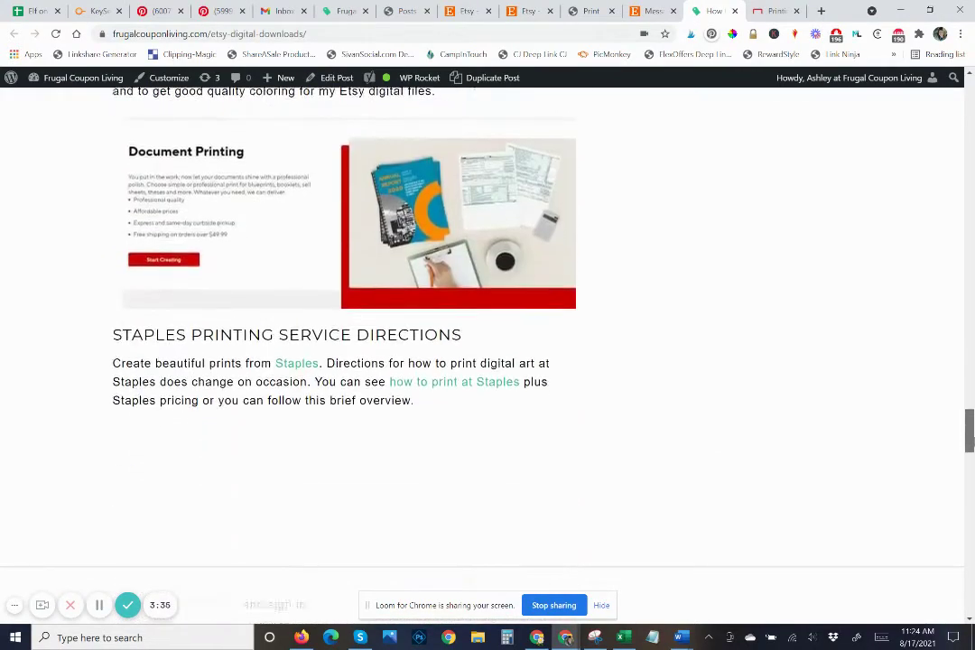
{"action": "scroll", "coordinate": [355, 437], "scroll_direction": "down", "scroll_amount": 3}
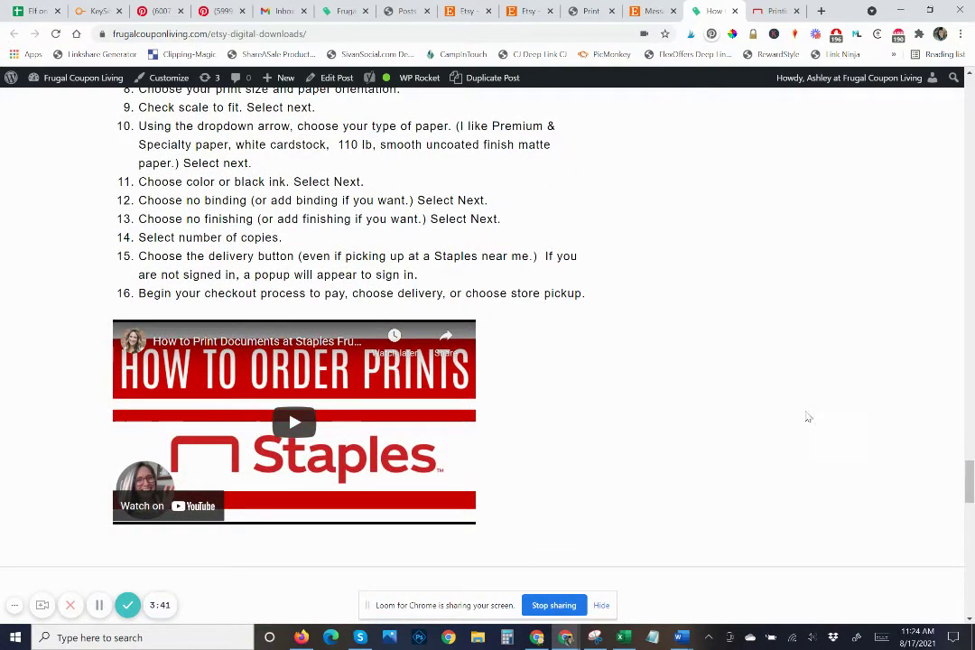
{"action": "left_click_drag", "start_coordinate": [971, 480], "coordinate": [968, 420]}
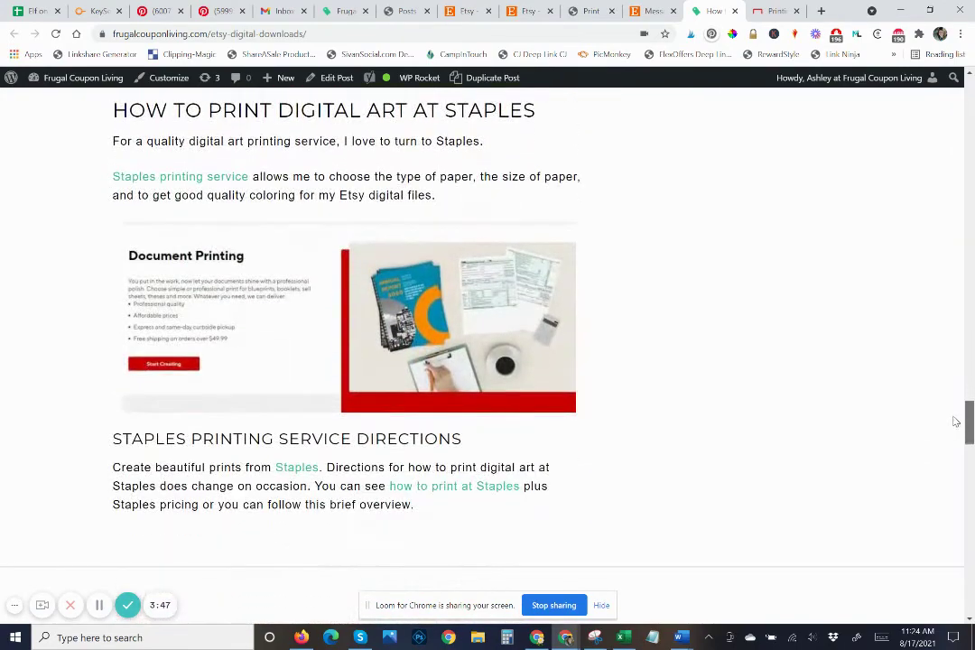
- On the Staples site, open Document Printing and start a Professional Print project
{"action": "left_click", "coordinate": [775, 9]}
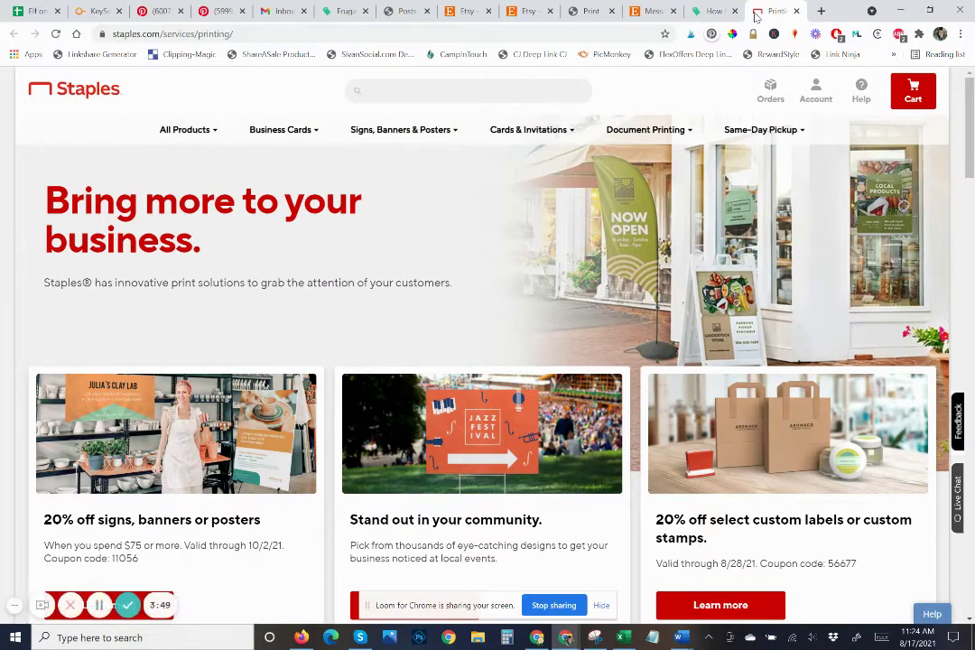
{"action": "scroll", "coordinate": [488, 379], "scroll_direction": "down", "scroll_amount": 3}
{"action": "scroll", "coordinate": [487, 361], "scroll_direction": "down", "scroll_amount": 9}
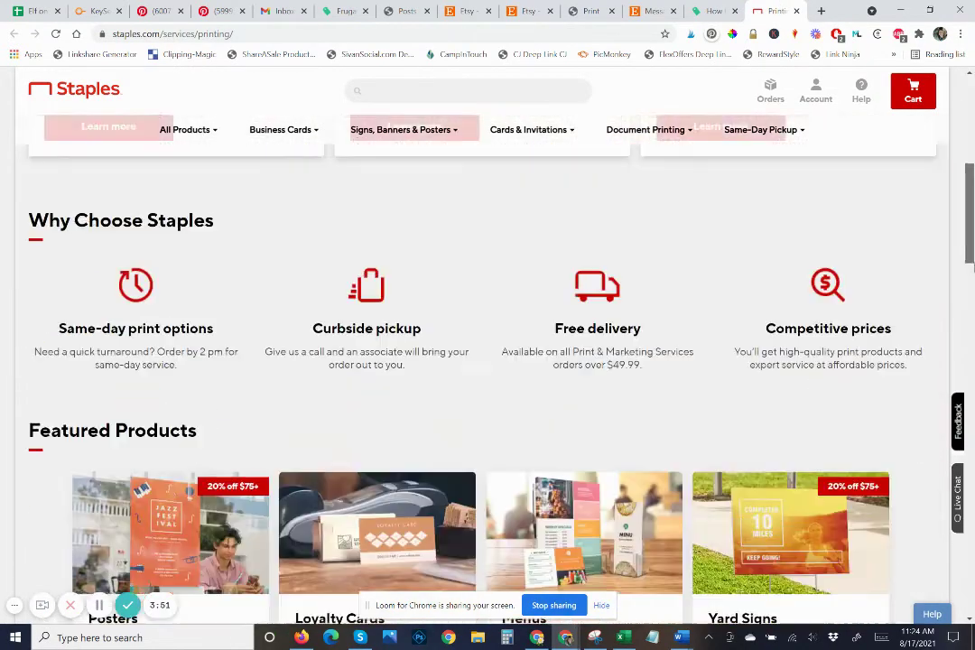
{"action": "scroll", "coordinate": [276, 468], "scroll_direction": "down", "scroll_amount": 1}
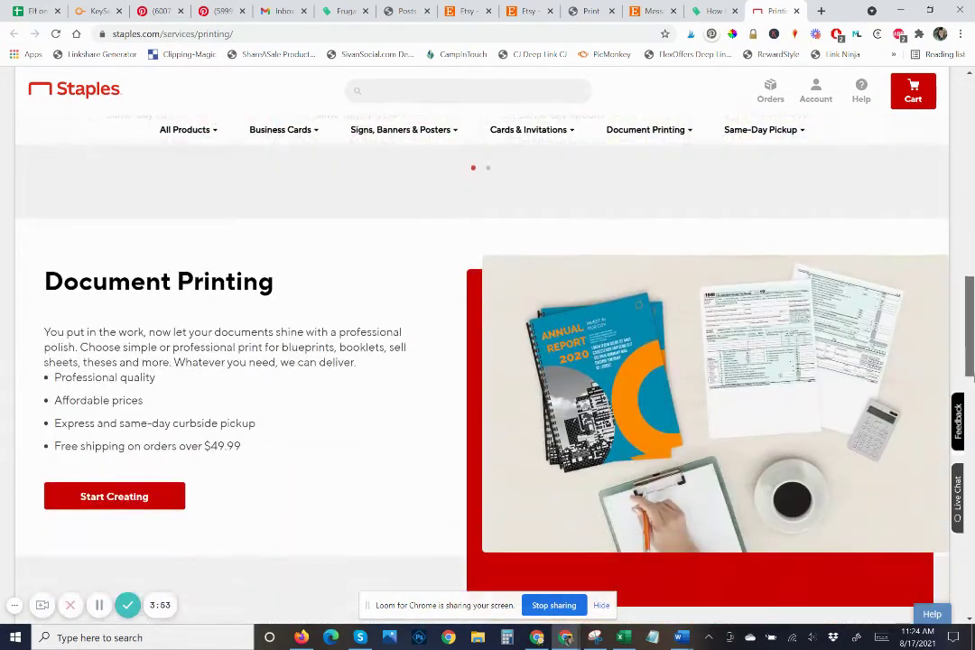
{"action": "left_click", "coordinate": [133, 497]}
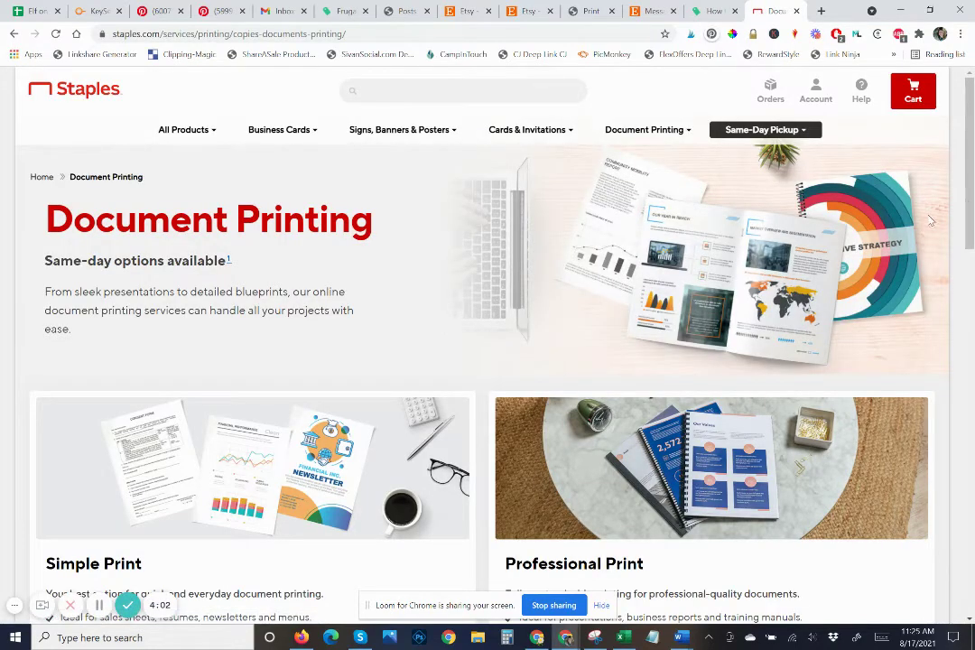
{"action": "scroll", "coordinate": [607, 269], "scroll_direction": "down", "scroll_amount": 3}
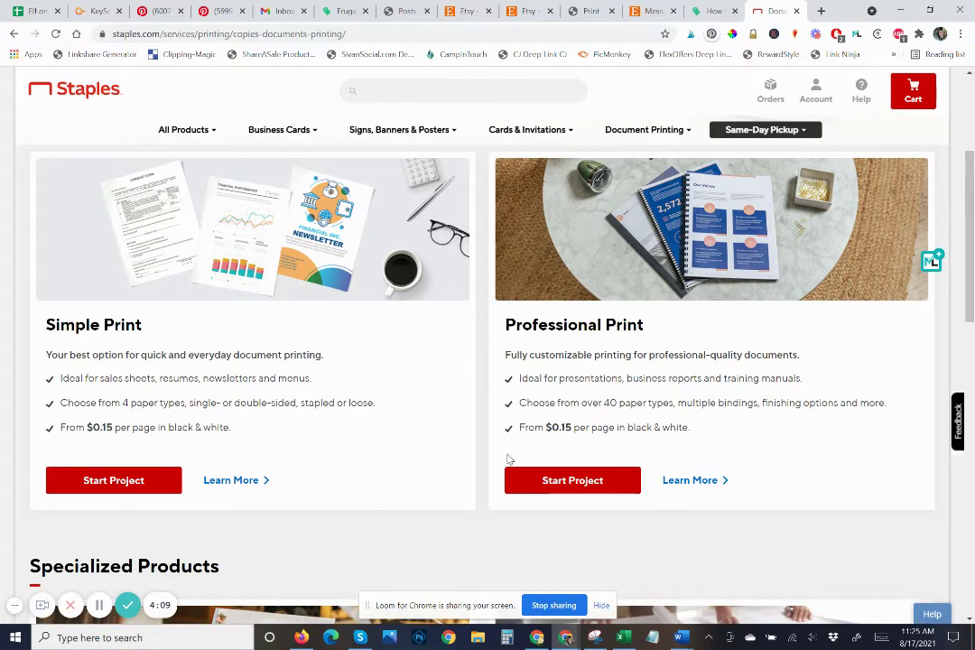
{"action": "left_click", "coordinate": [574, 481]}
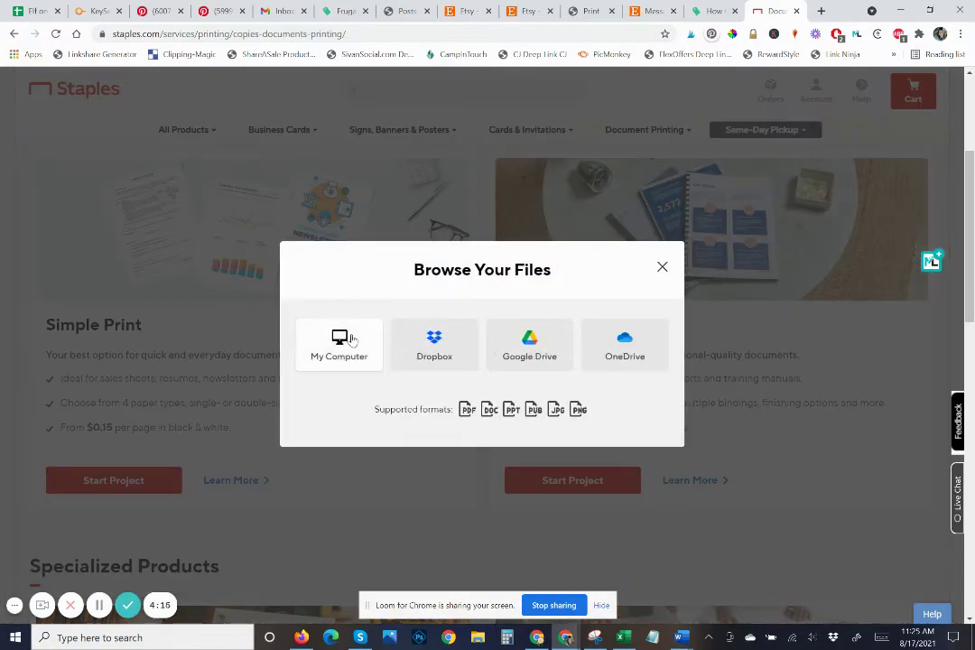
- Upload TheodoreRoosevelt.pdf from the Downloads folder via My Computer and continue to the Layout step
{"action": "left_click", "coordinate": [352, 340]}
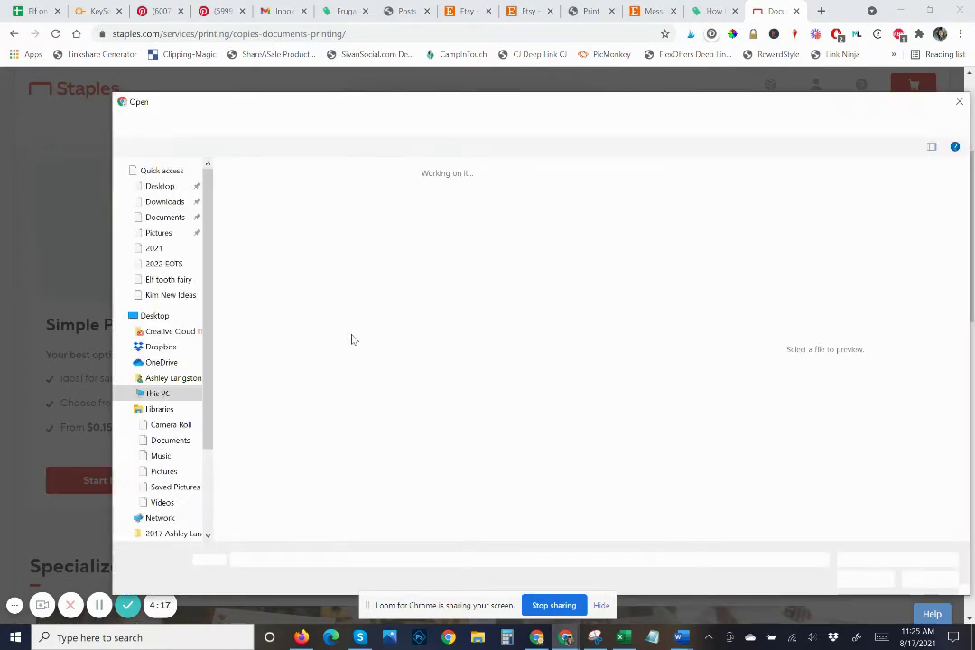
{"action": "left_click", "coordinate": [149, 203]}
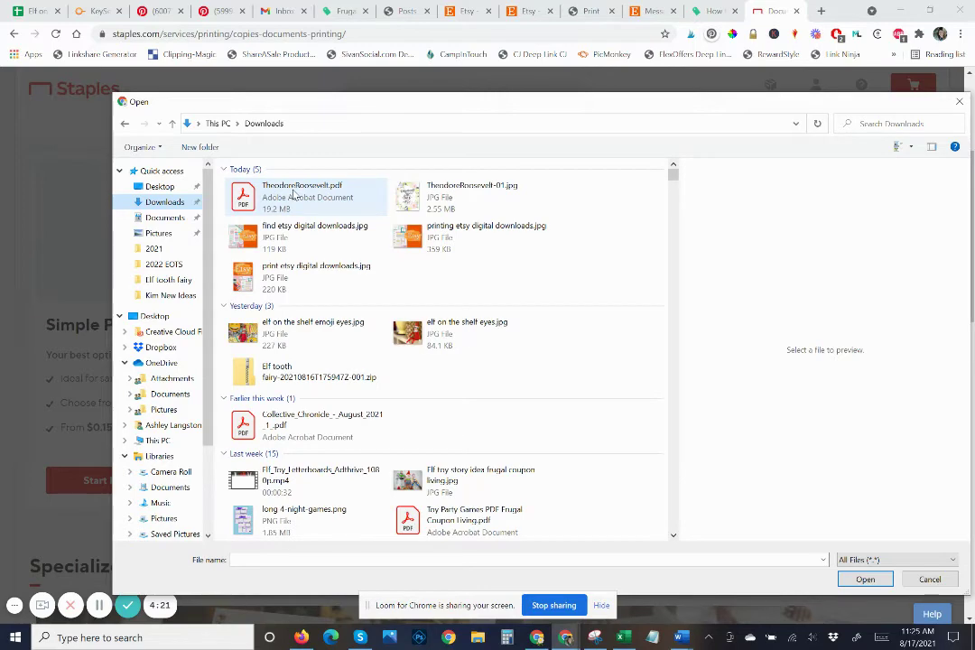
{"action": "left_click", "coordinate": [262, 191]}
{"action": "left_click", "coordinate": [865, 580]}
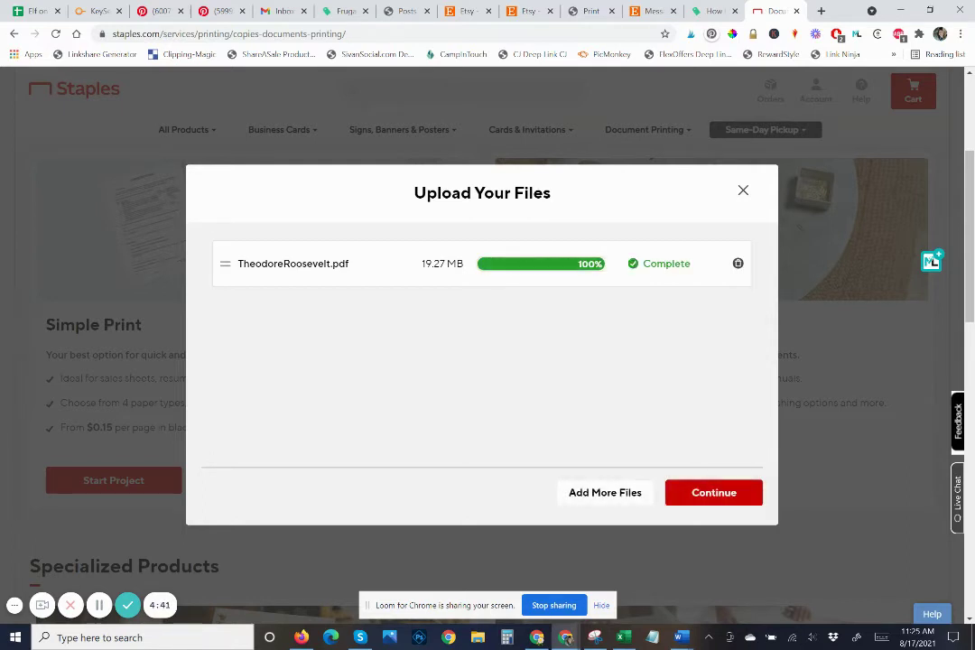
{"action": "left_click", "coordinate": [722, 492]}
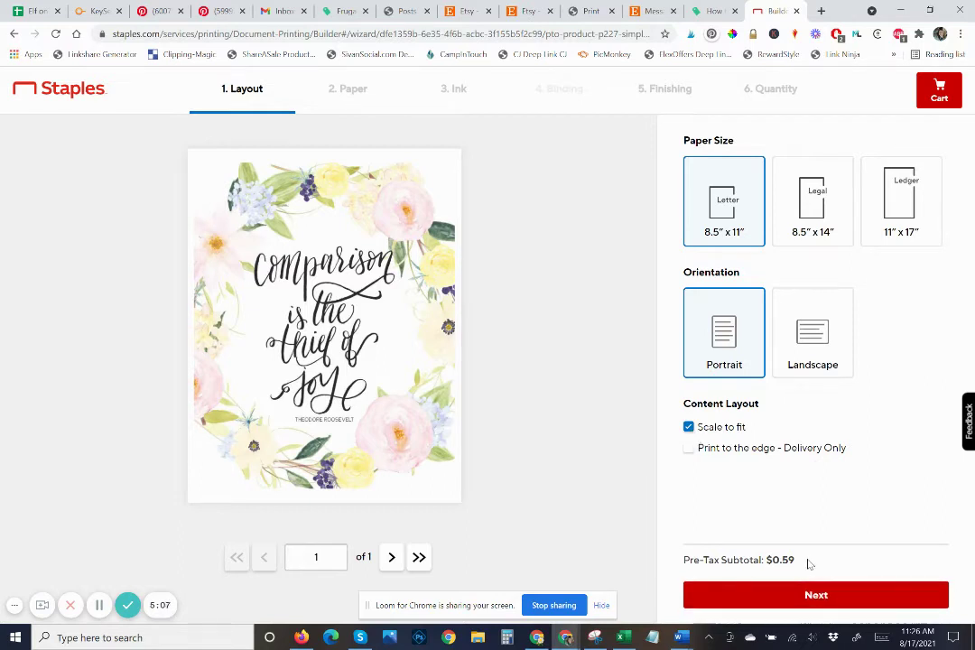
- Keep the Letter 8.5" x 11" portrait layout and choose 110 lb White Cardstock under Premium & Specialty Paper
{"action": "left_click", "coordinate": [792, 595]}
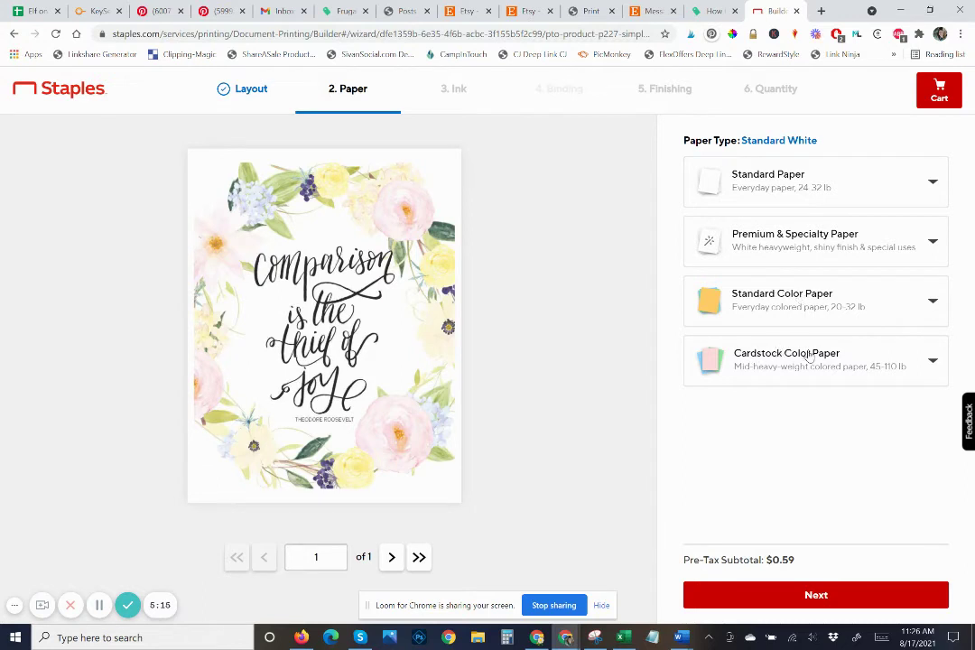
{"action": "left_click", "coordinate": [800, 236]}
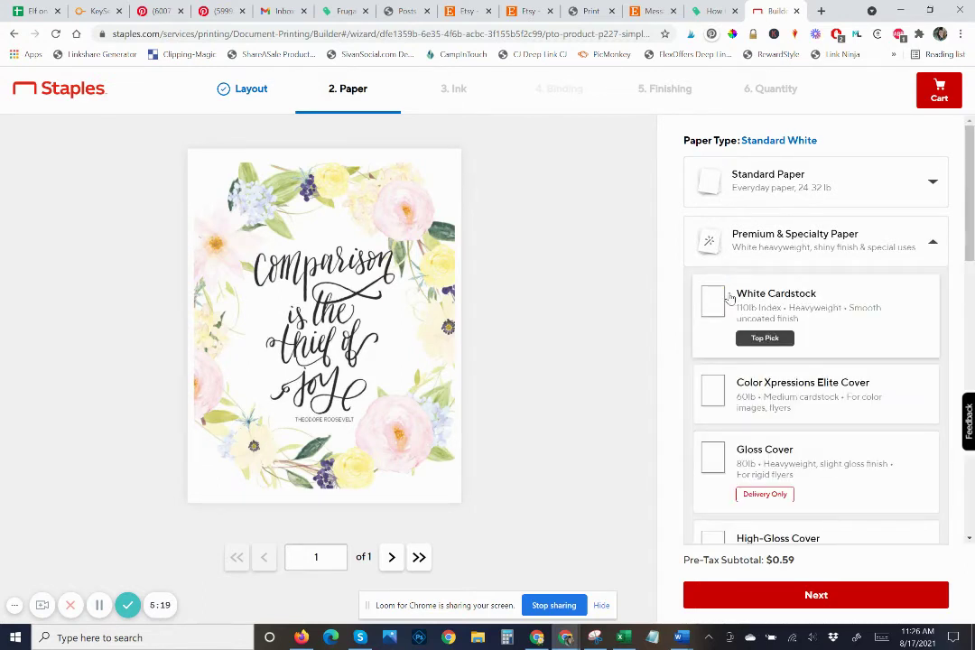
{"action": "left_click", "coordinate": [731, 298]}
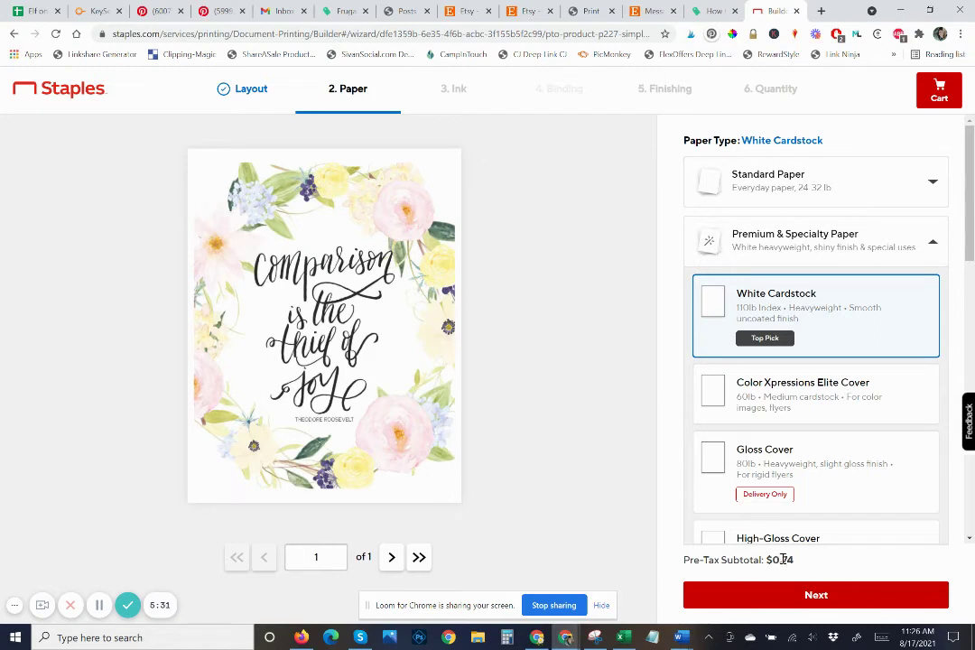
{"action": "left_click", "coordinate": [804, 599]}
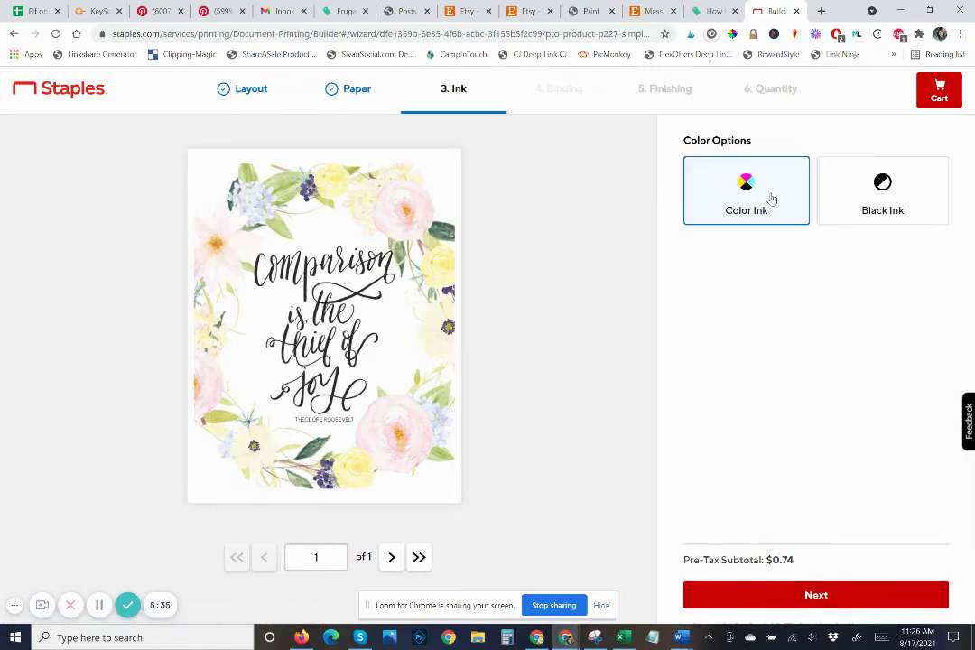
- Keep Color Ink after trying Black Ink, apply No Finishing and 1 copy, then proceed to delivery
{"action": "left_click", "coordinate": [877, 198]}
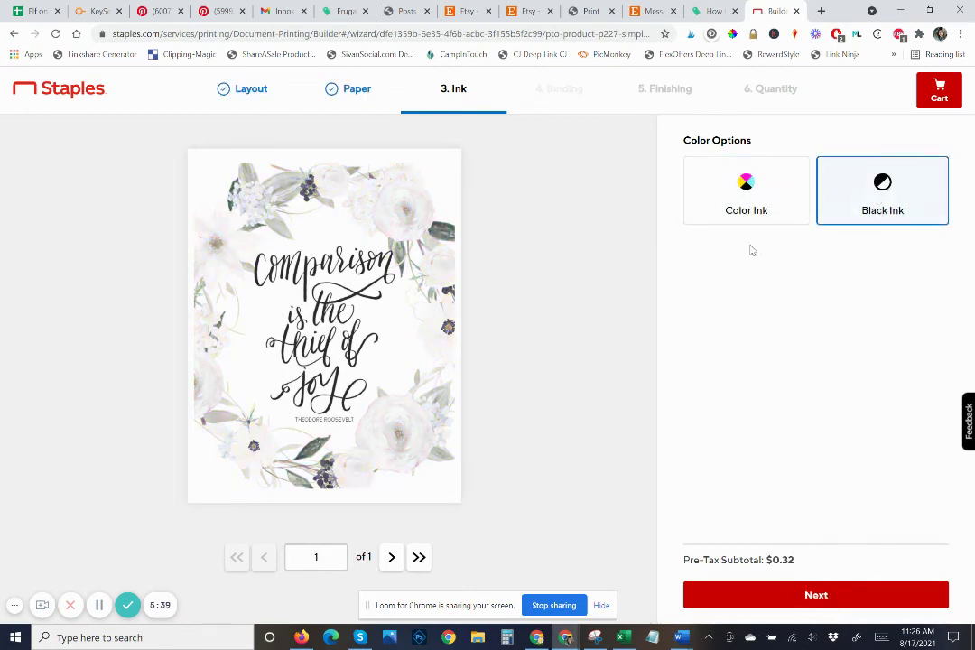
{"action": "left_click", "coordinate": [747, 215]}
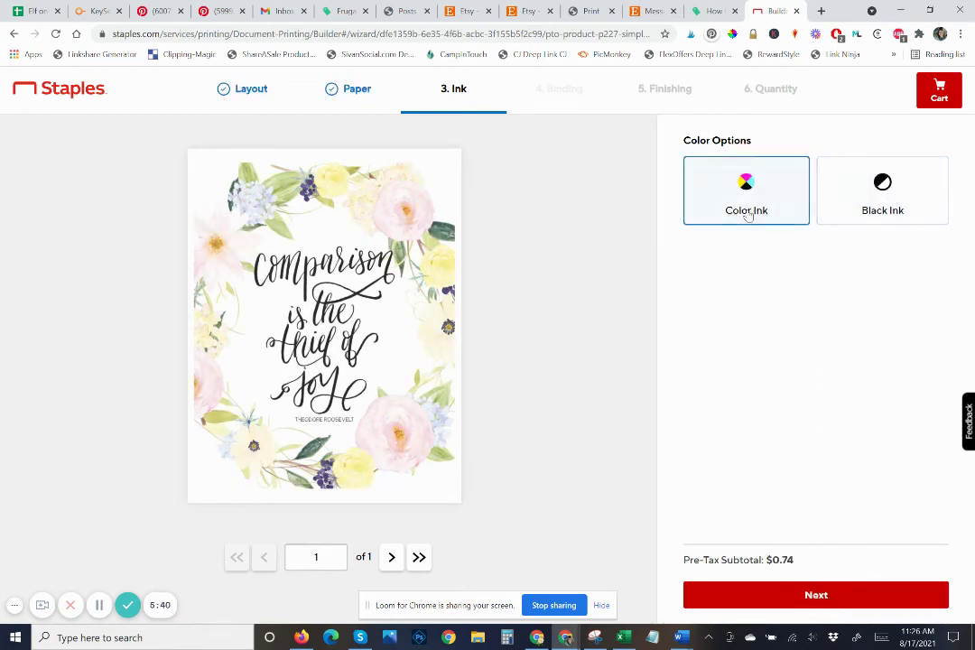
{"action": "left_click", "coordinate": [781, 593]}
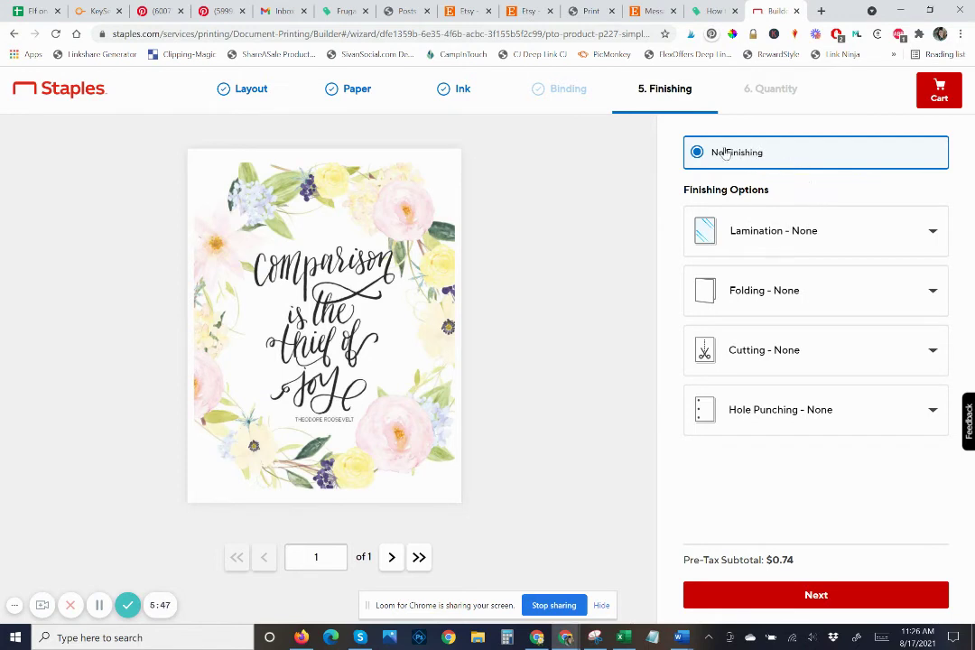
{"action": "left_click", "coordinate": [806, 596]}
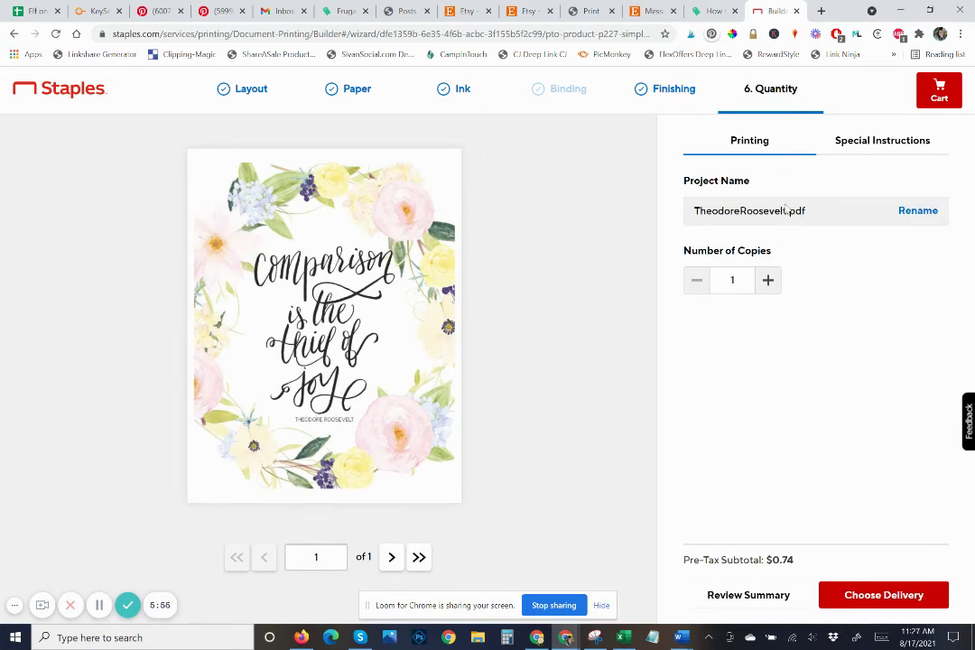
{"action": "left_click_drag", "start_coordinate": [787, 214], "coordinate": [812, 218]}
{"action": "left_click", "coordinate": [865, 592]}
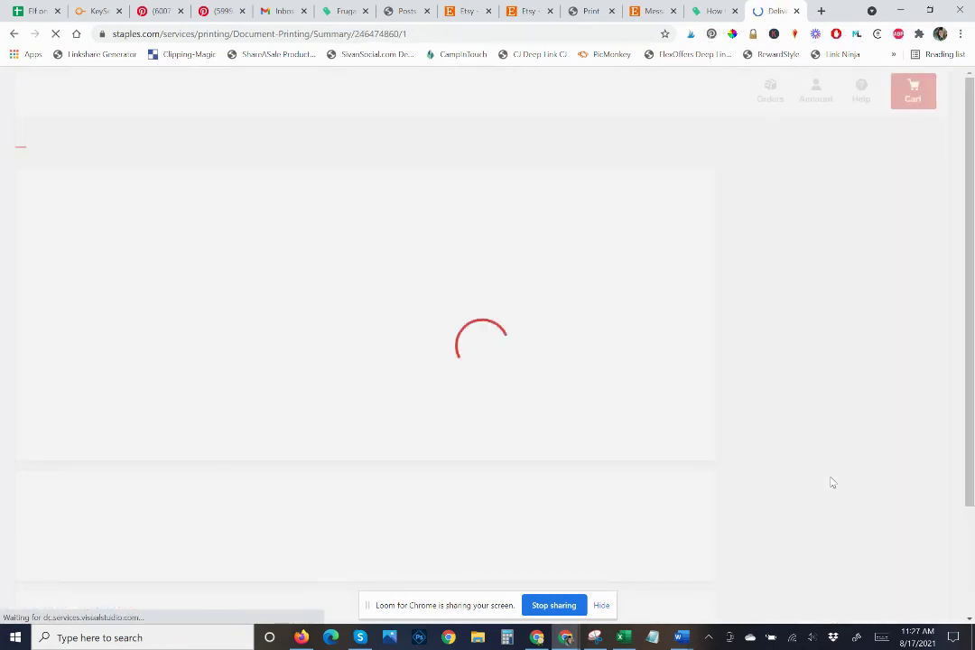
- Return to the blog post and scroll up to its 'How Do I Print Etsy Digital Downloads' heading
{"action": "left_click", "coordinate": [657, 11]}
{"action": "left_click", "coordinate": [695, 11]}
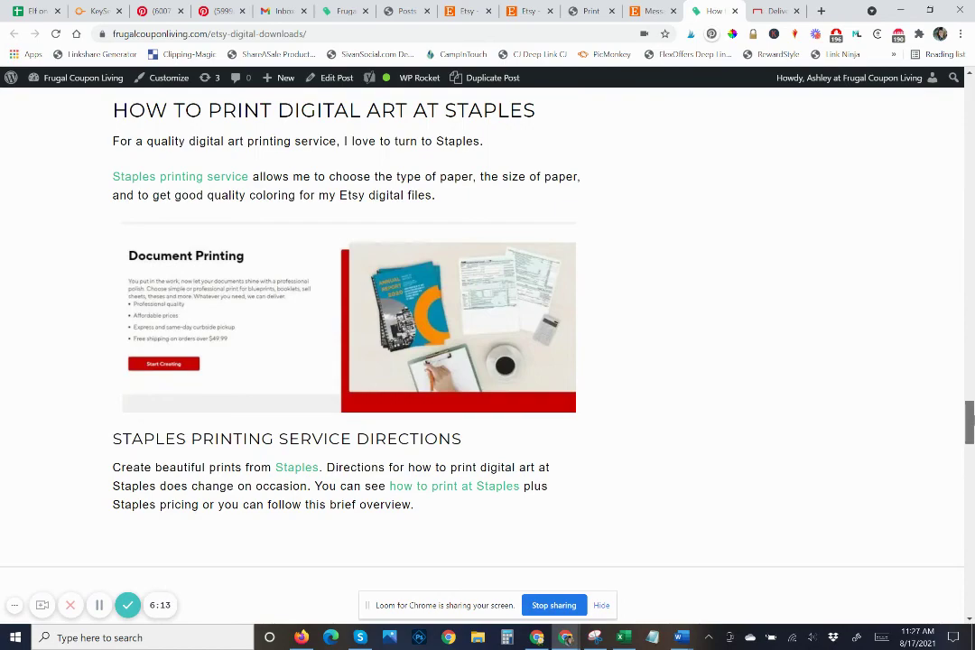
{"action": "left_click_drag", "start_coordinate": [968, 420], "coordinate": [963, 365]}
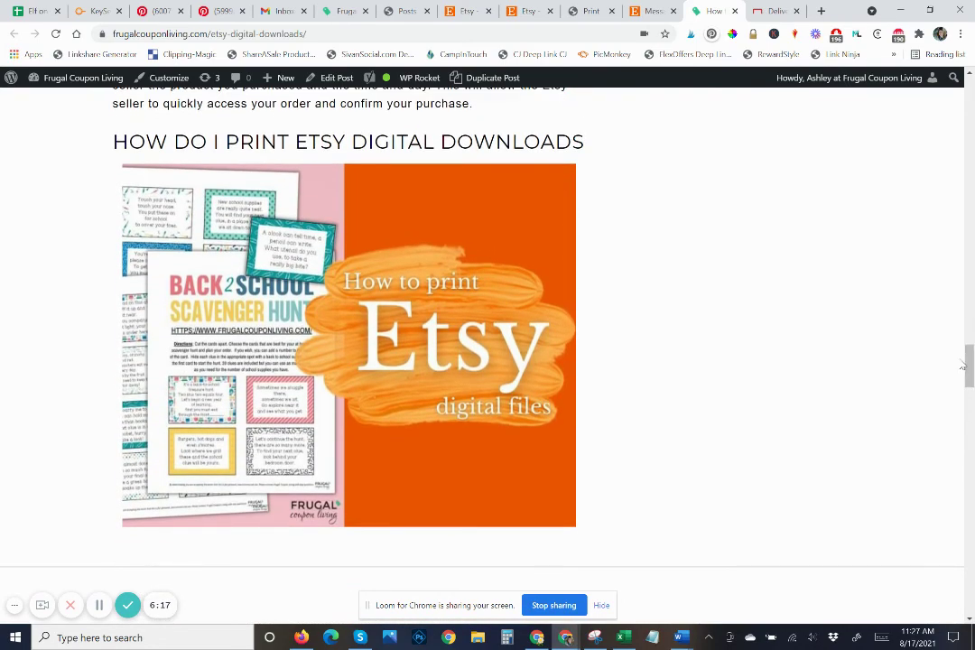